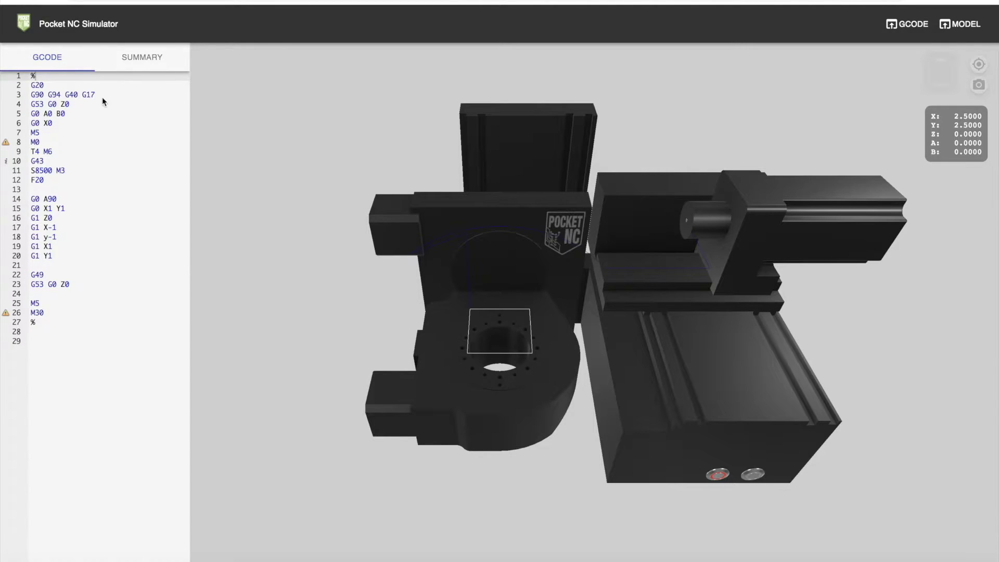
# Show the G-code summary: unsupported-code warnings, about 42 seconds run time and tool 4
pyautogui.click(137, 59)
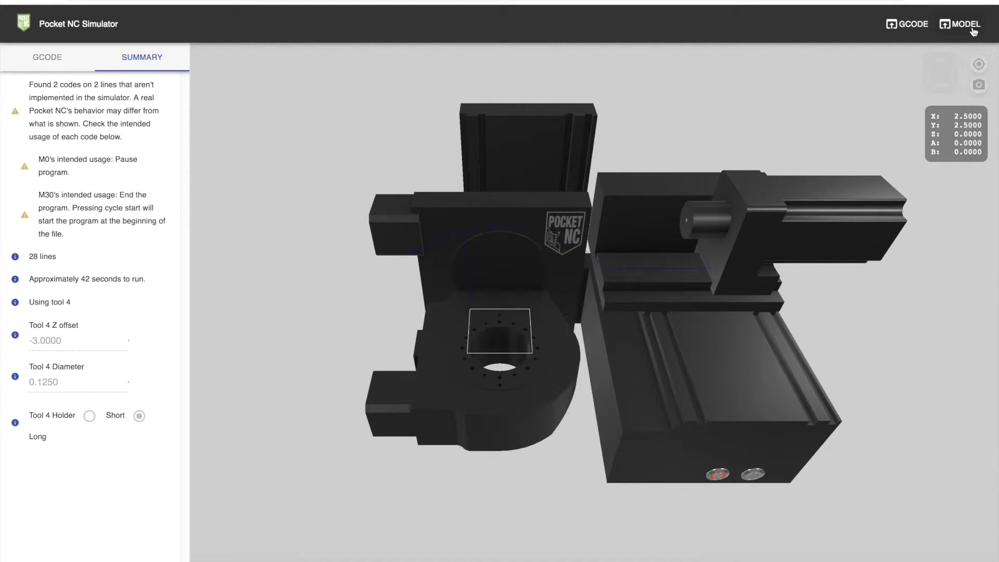
# Load the G-code program spiral (2).ngc, 13003 lines using tool 11
pyautogui.click(919, 25)
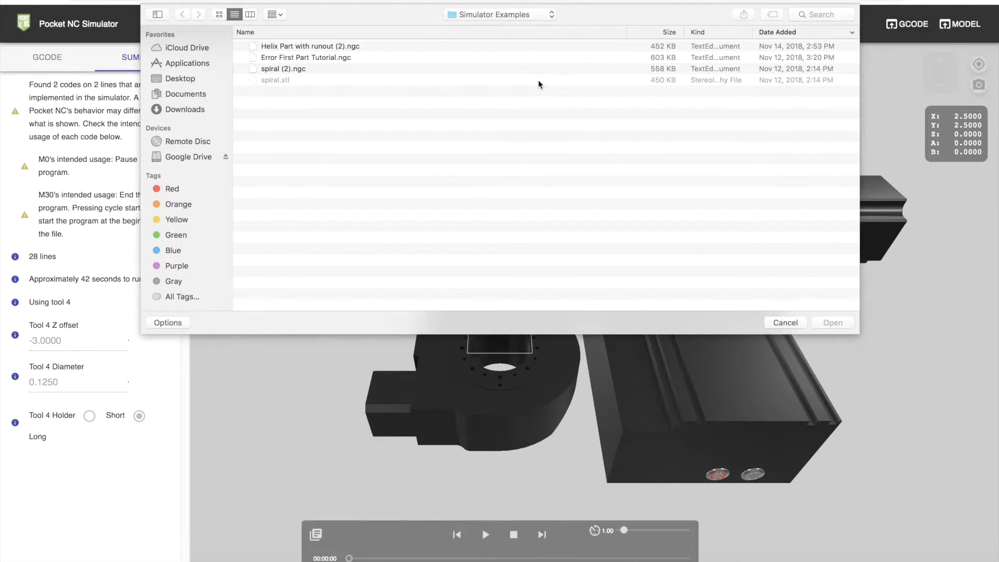
pyautogui.click(291, 68)
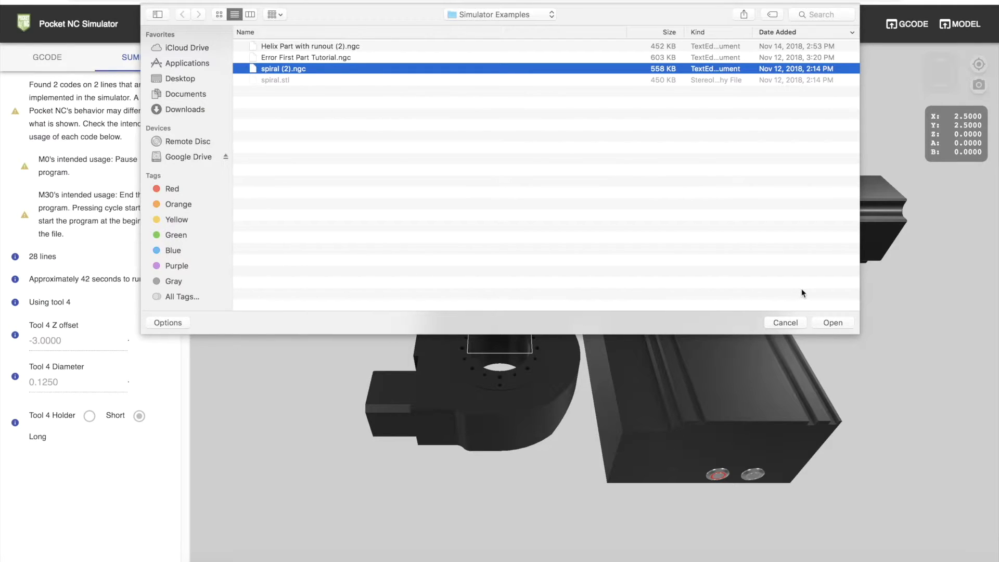
pyautogui.click(827, 322)
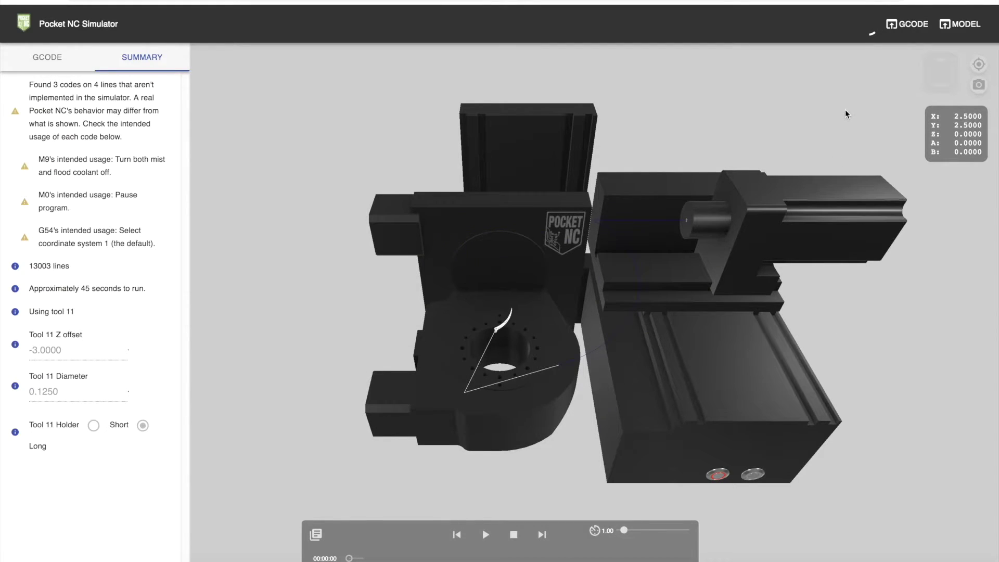
# Load the spiral.stl part model onto the machine's rotary table
pyautogui.click(956, 25)
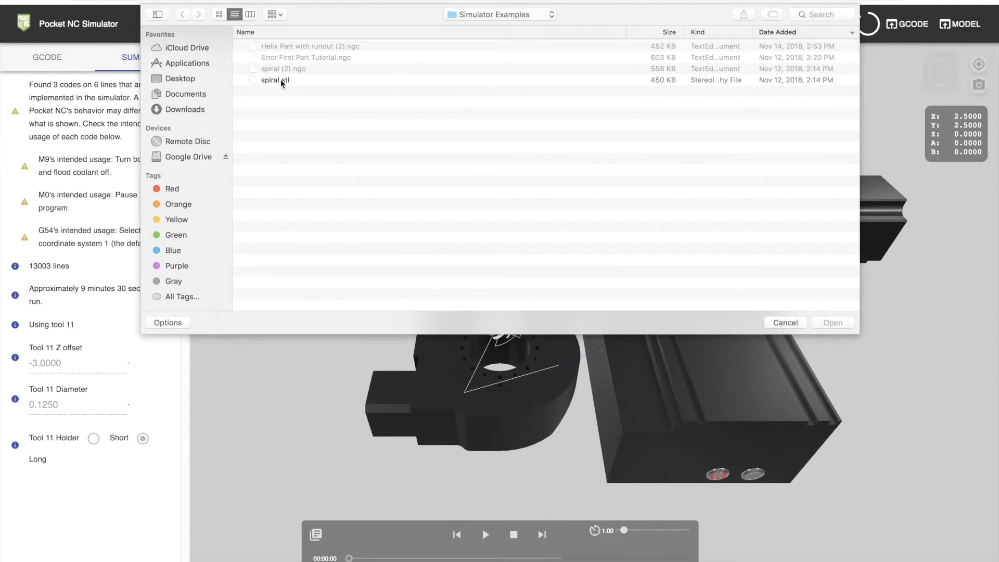
pyautogui.click(279, 79)
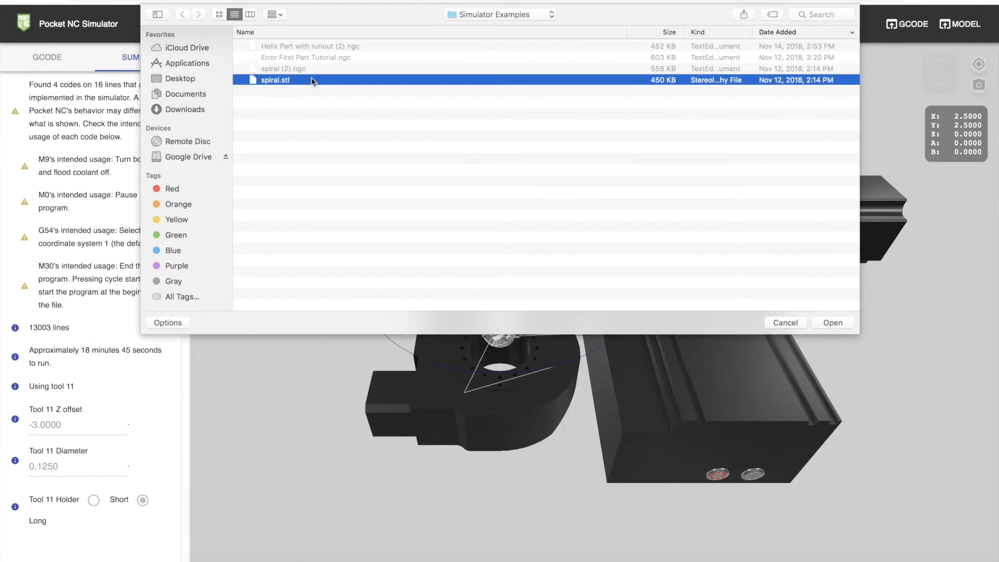
pyautogui.click(832, 322)
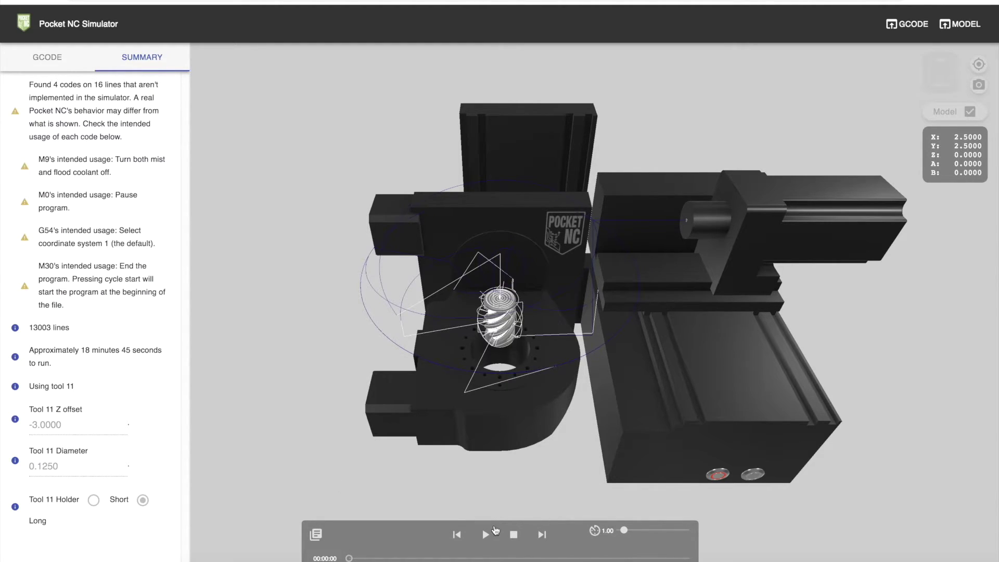
# Stop the simulation, set Tool 11's Z offset to -2.8456, and rerun the program
pyautogui.click(513, 534)
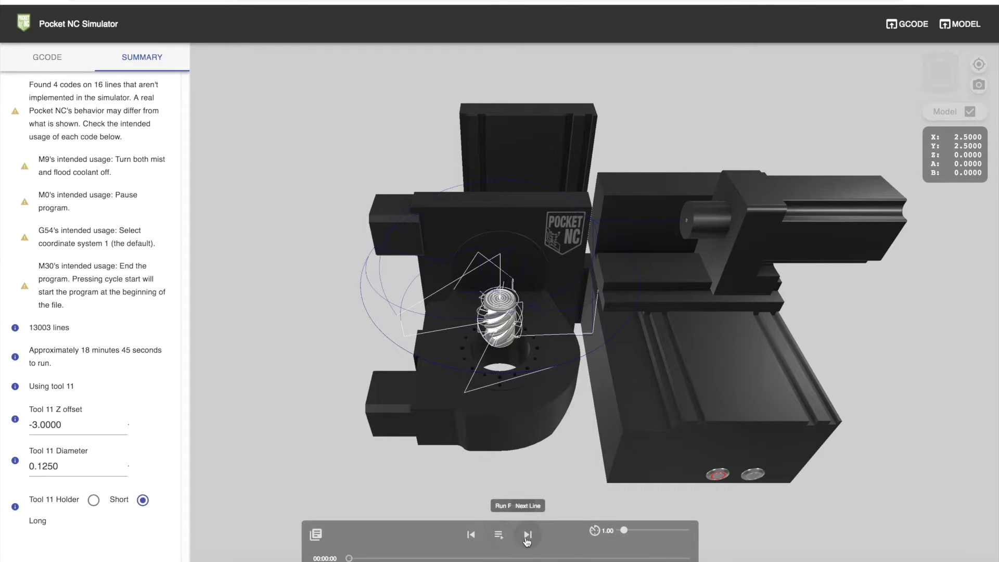
pyautogui.click(70, 424)
pyautogui.moveTo(60, 425); pyautogui.dragTo(34, 426)
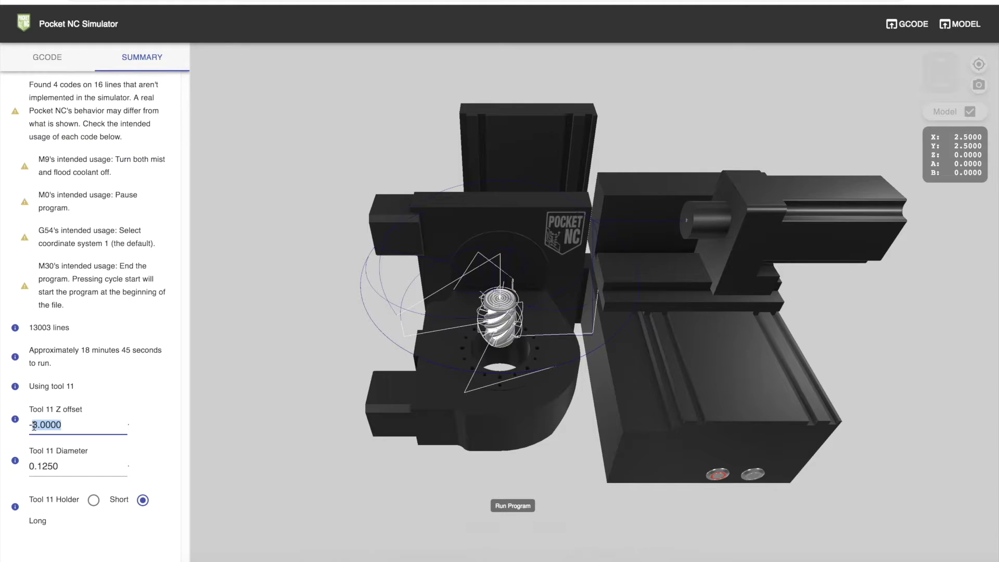
pyautogui.write('2.8456')
pyautogui.press('Return')
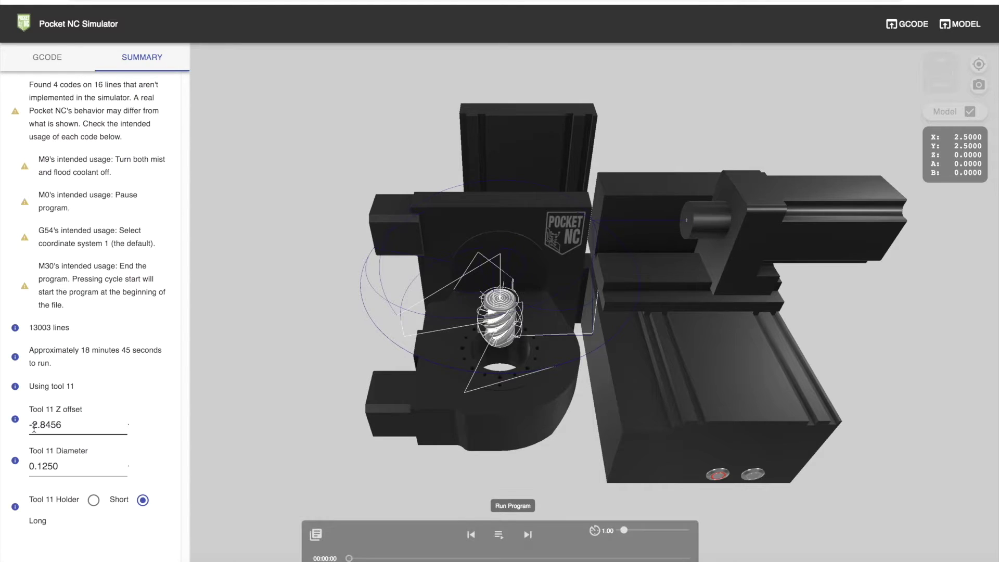
pyautogui.click(498, 535)
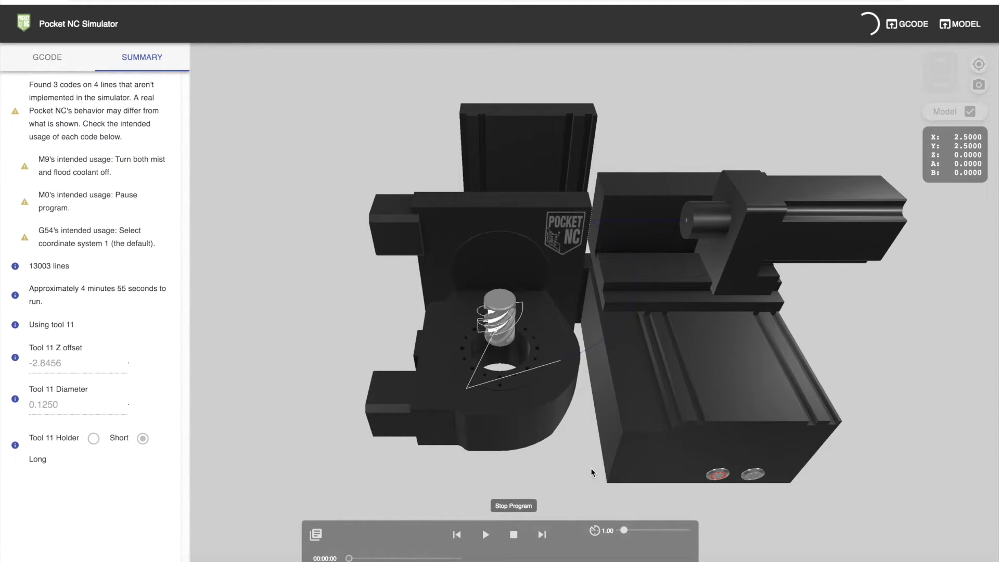
# Wait for the spiral toolpath to finish recalculating, then show the G-code listing
pyautogui.moveTo(867, 32)
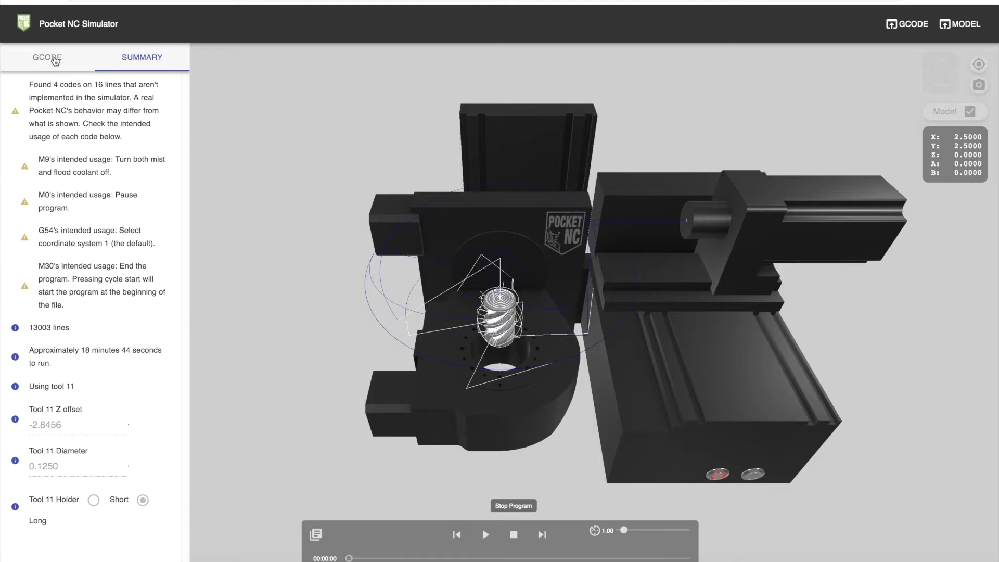
pyautogui.click(55, 60)
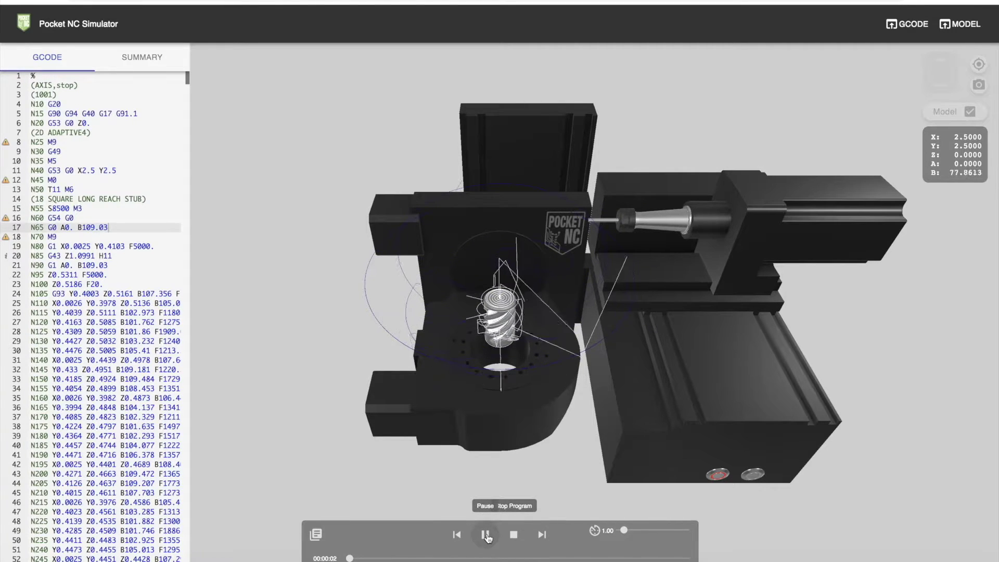
# Hide the G-code pane briefly, then show it again beside the machine
pyautogui.click(315, 535)
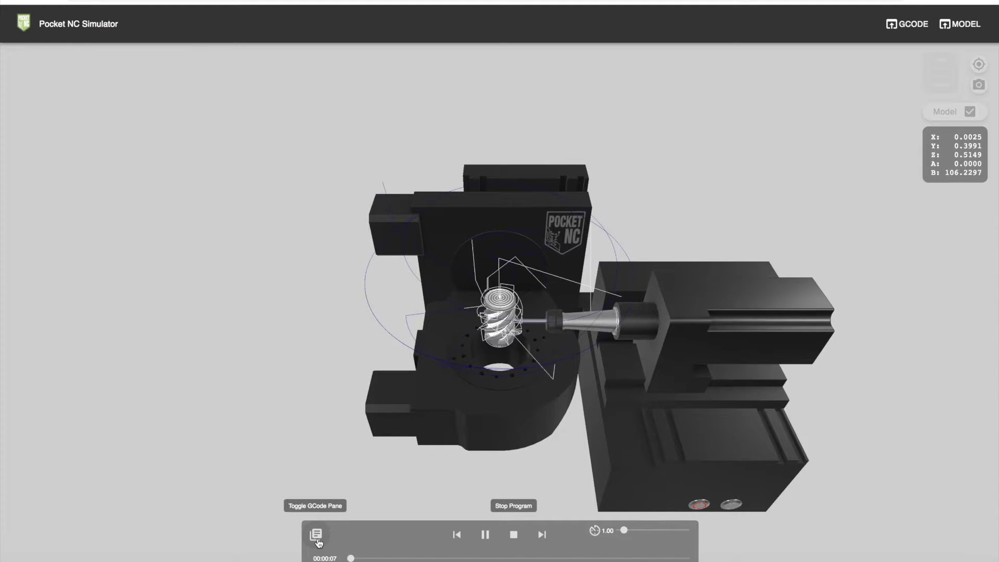
pyautogui.click(317, 541)
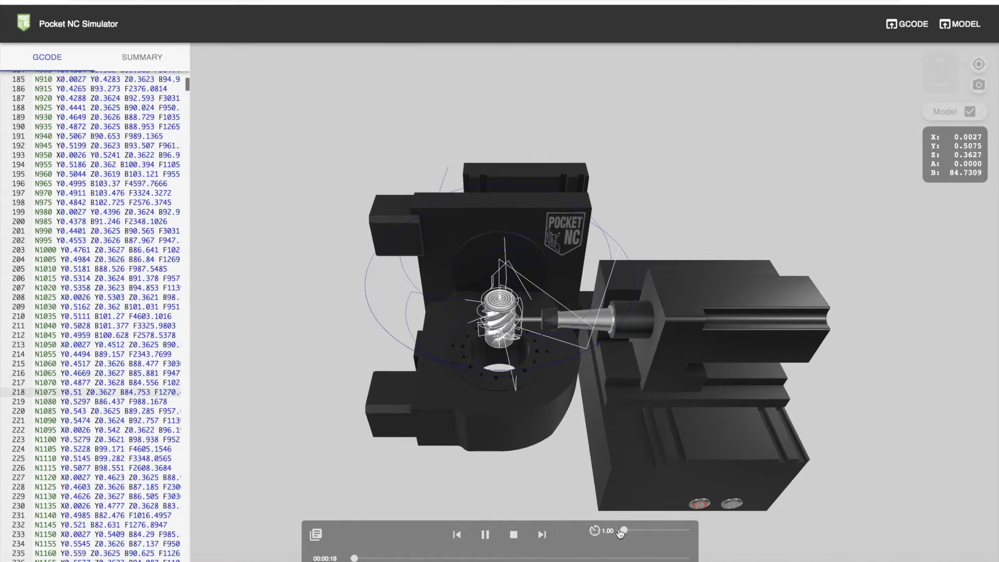
# Raise then lower the simulation speed, and scrub the timeline to ~7 min, ~11 min, then back to 1:48
pyautogui.click(641, 531)
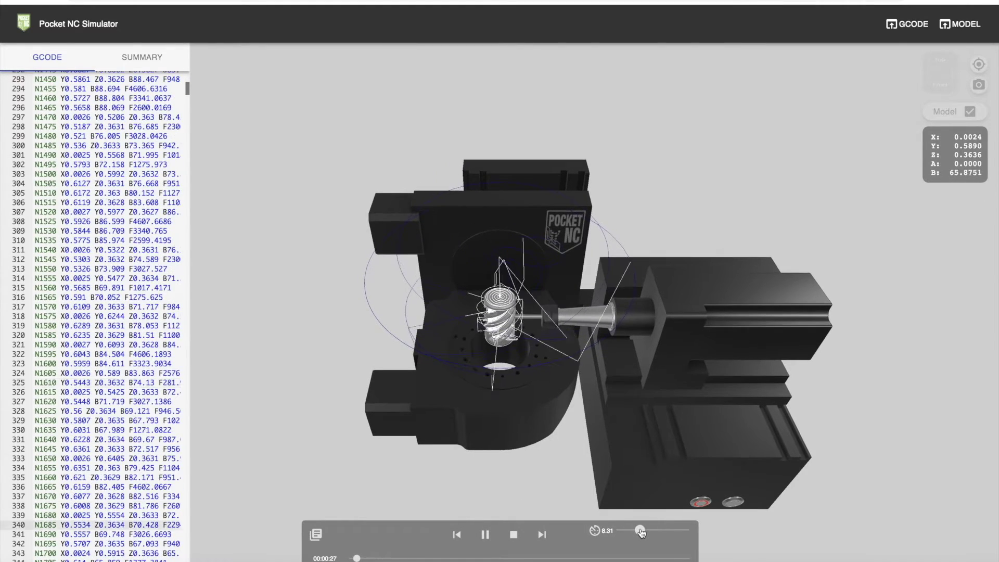
pyautogui.moveTo(641, 531); pyautogui.dragTo(622, 531)
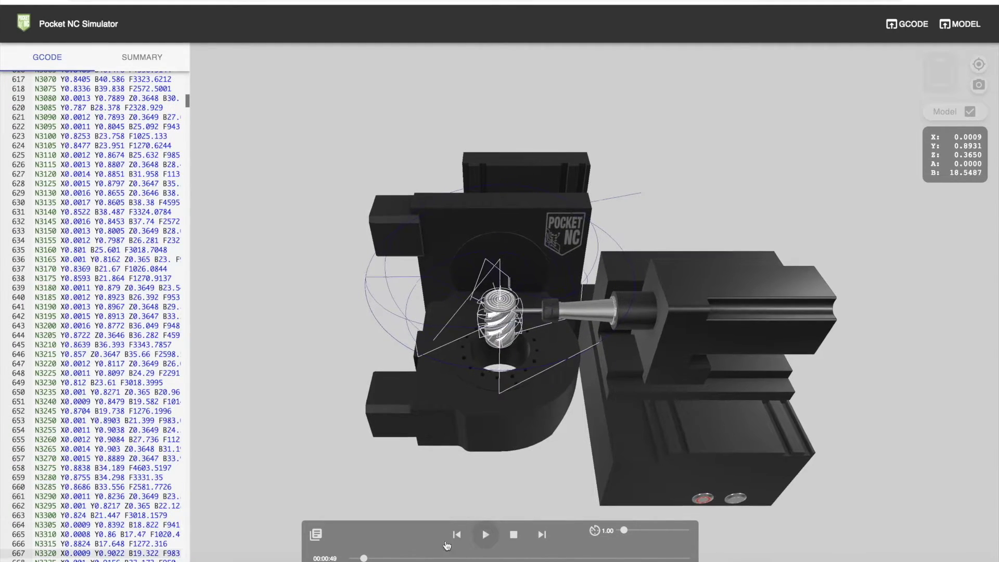
pyautogui.moveTo(363, 559); pyautogui.dragTo(484, 558)
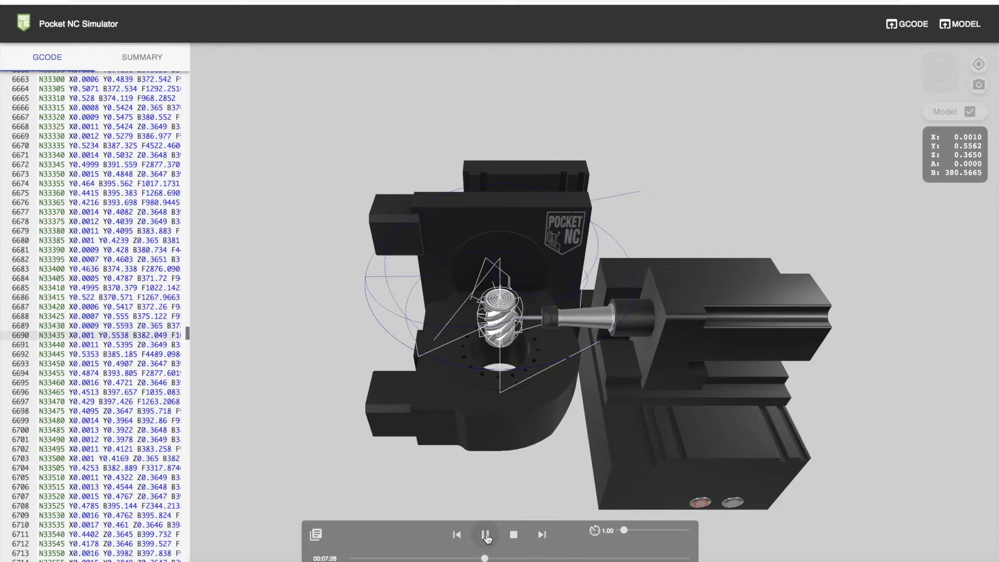
pyautogui.moveTo(484, 558); pyautogui.dragTo(551, 558)
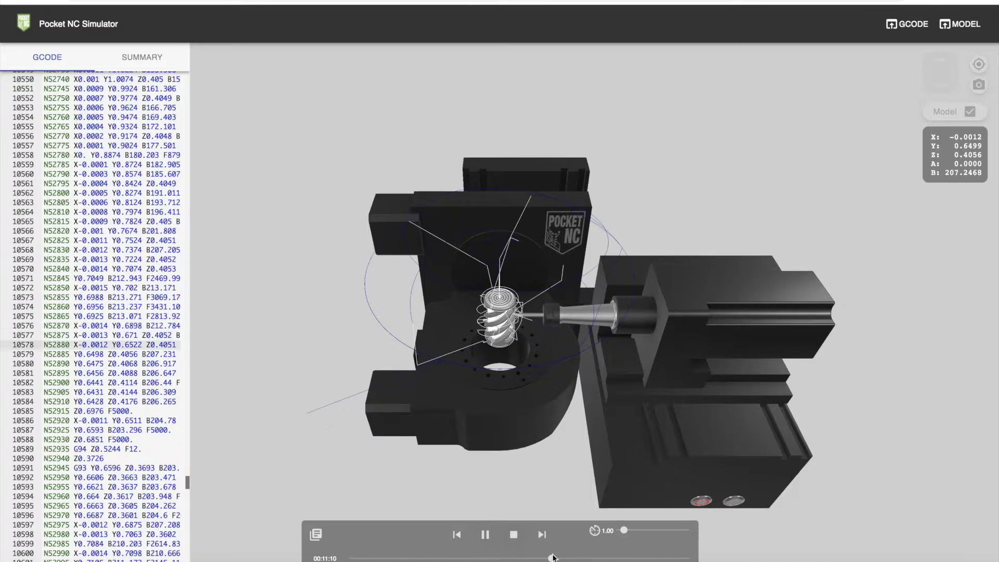
pyautogui.moveTo(553, 559); pyautogui.dragTo(381, 558)
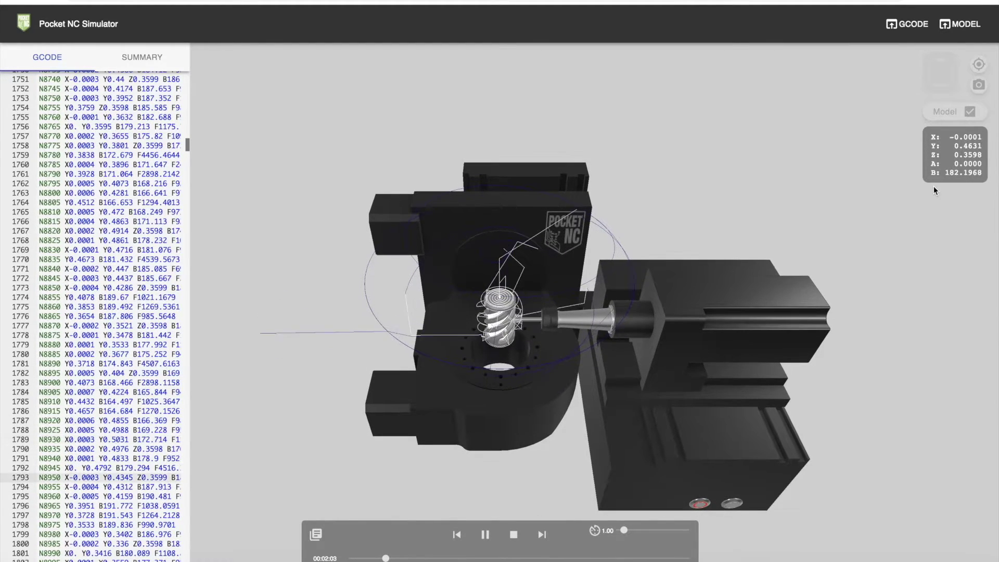
# Tick Model so the spiral part appears during toolpath playback
pyautogui.click(970, 112)
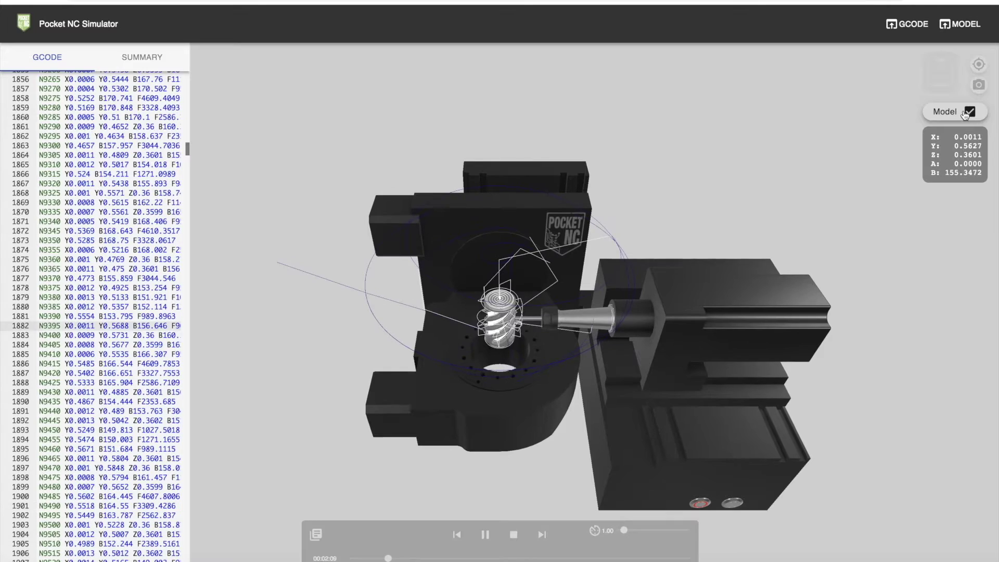
# View the machine from front, top, then front, and orbit and zoom to an angled close-up
pyautogui.click(940, 89)
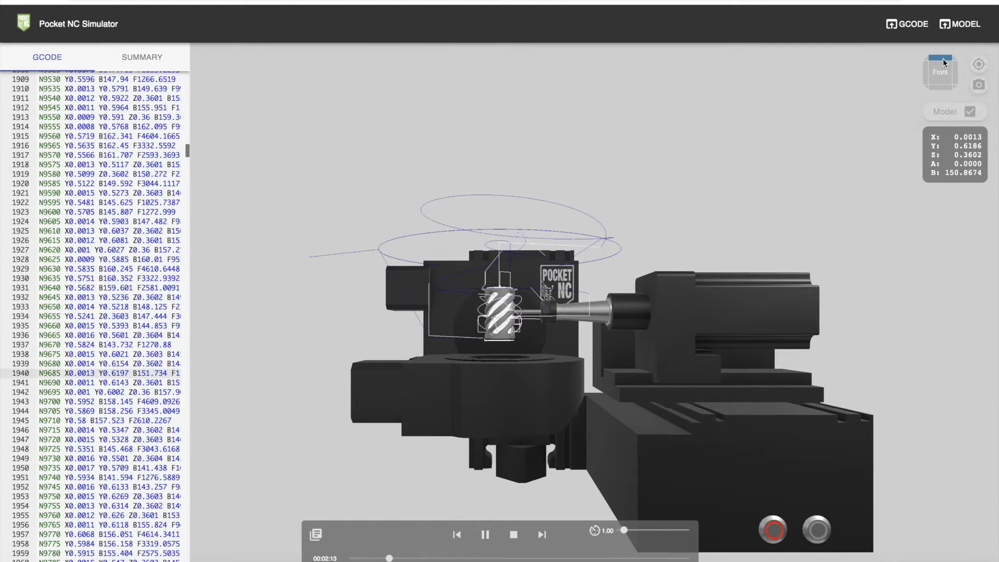
pyautogui.click(941, 58)
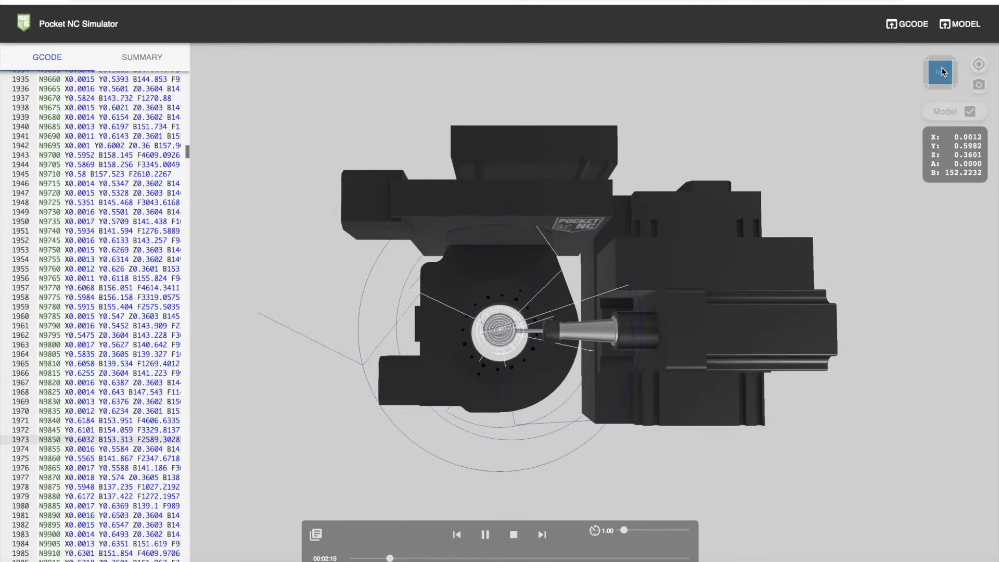
pyautogui.click(941, 90)
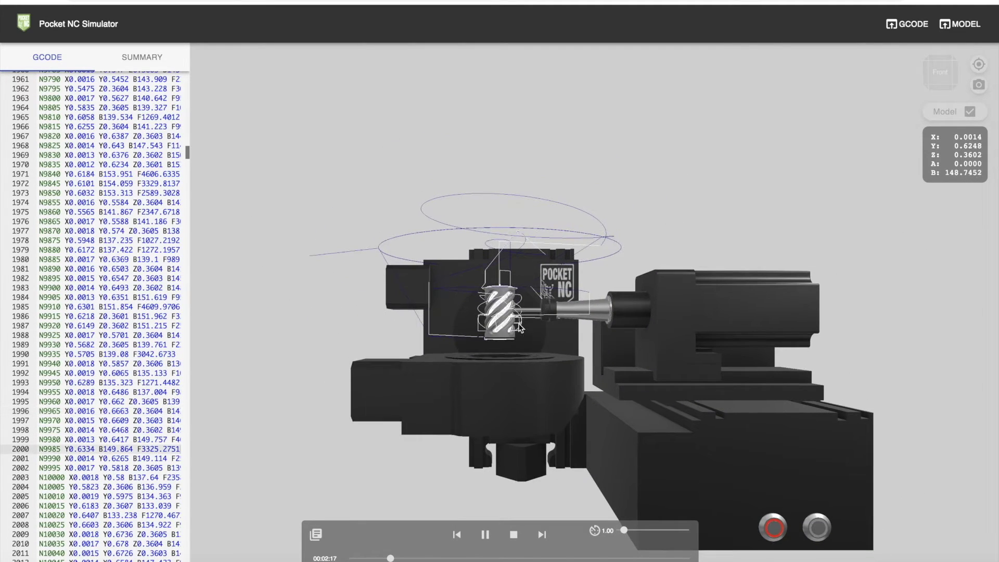
pyautogui.moveTo(640, 174); pyautogui.dragTo(520, 382)
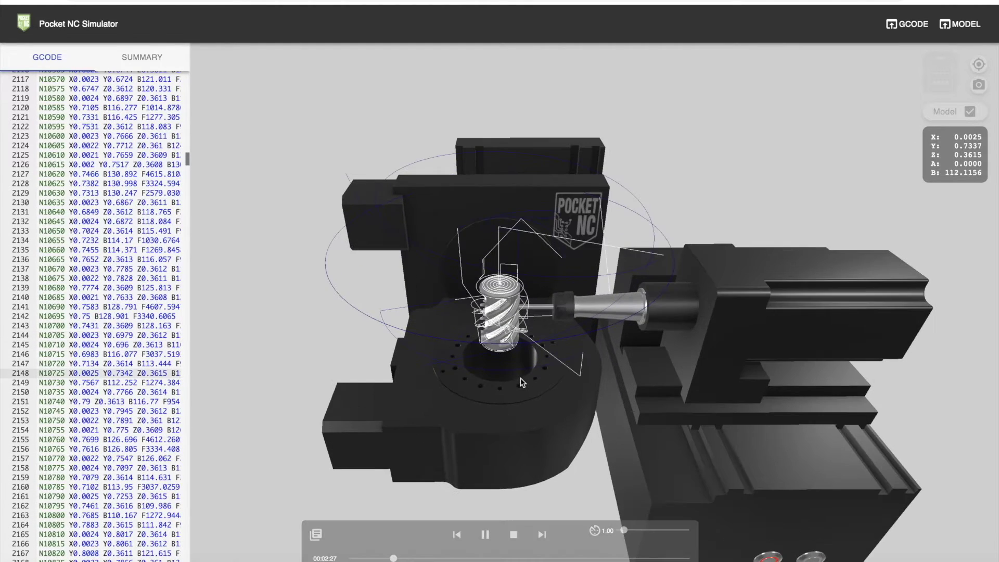
pyautogui.scroll(3, 522, 382)
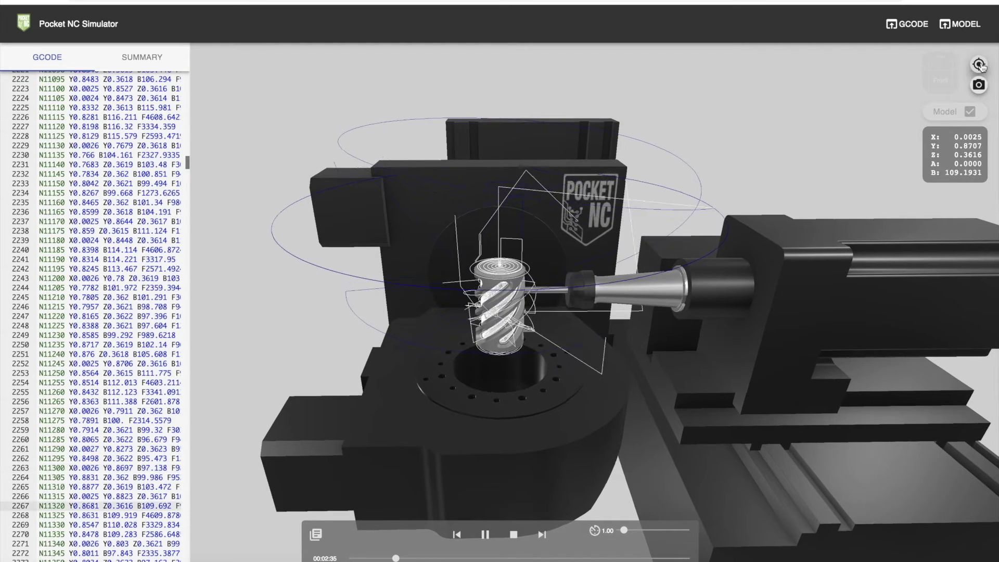
# Recenter the camera on the A axis, then the B axis, then the tool
pyautogui.click(979, 66)
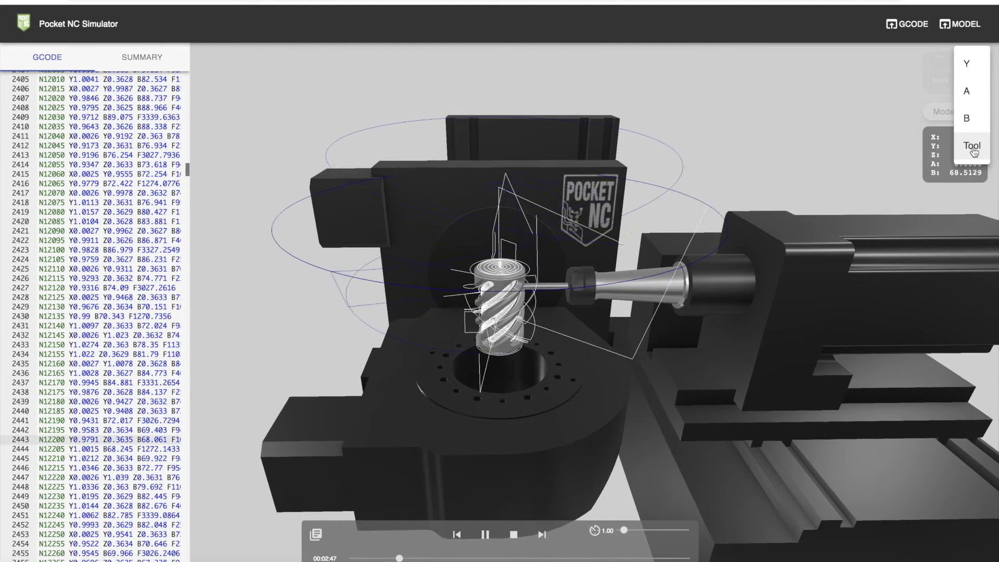
pyautogui.click(970, 92)
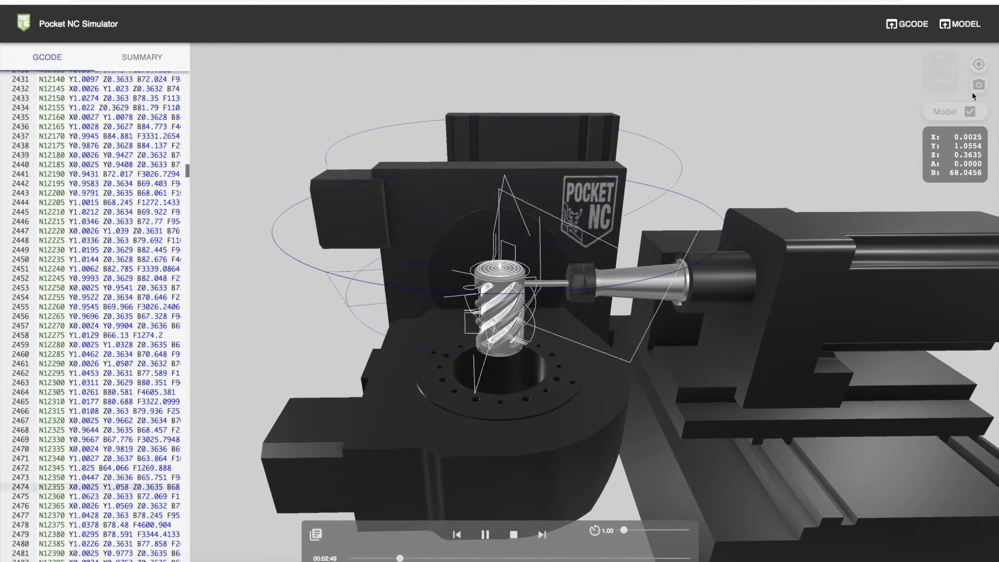
pyautogui.click(978, 64)
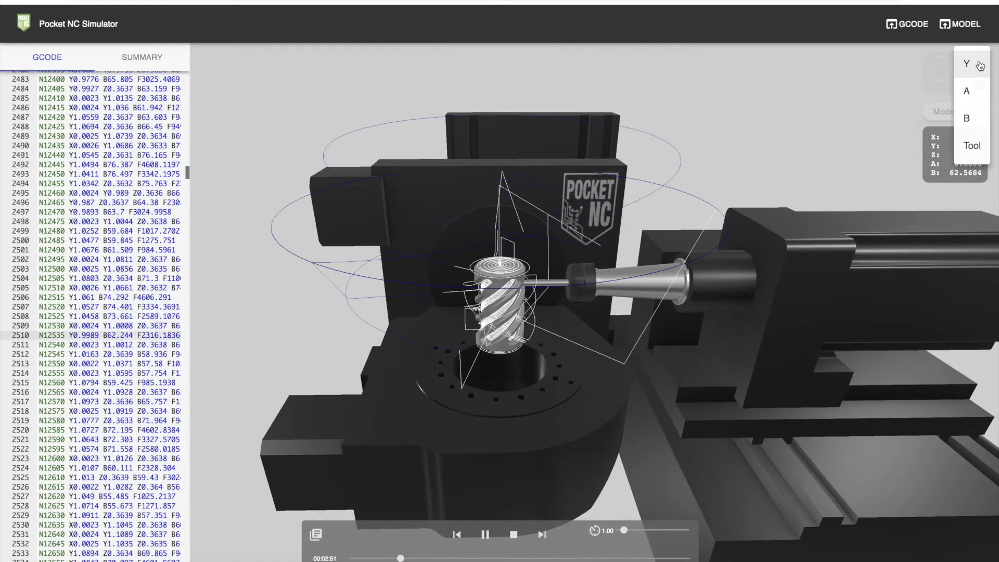
pyautogui.click(971, 120)
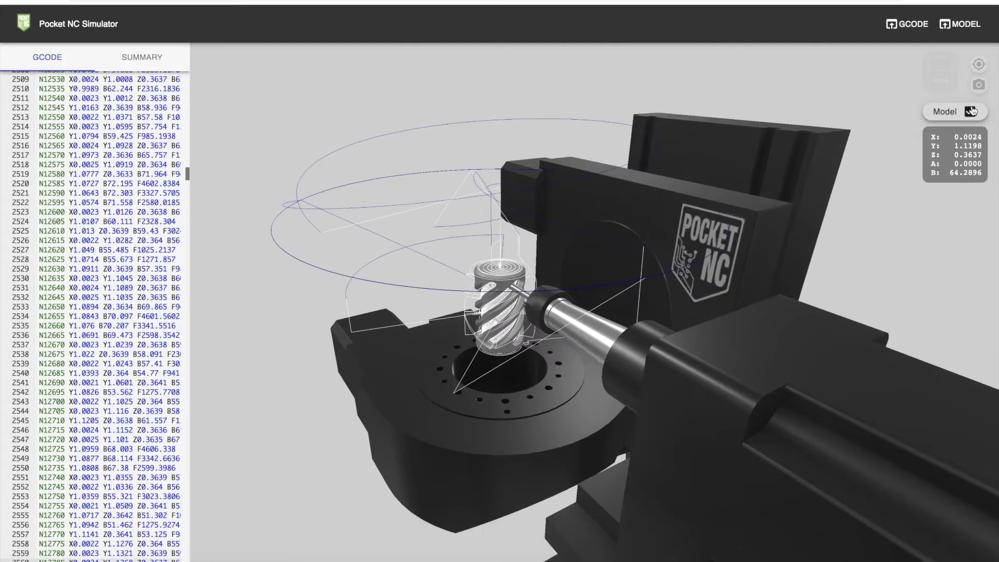
pyautogui.click(970, 112)
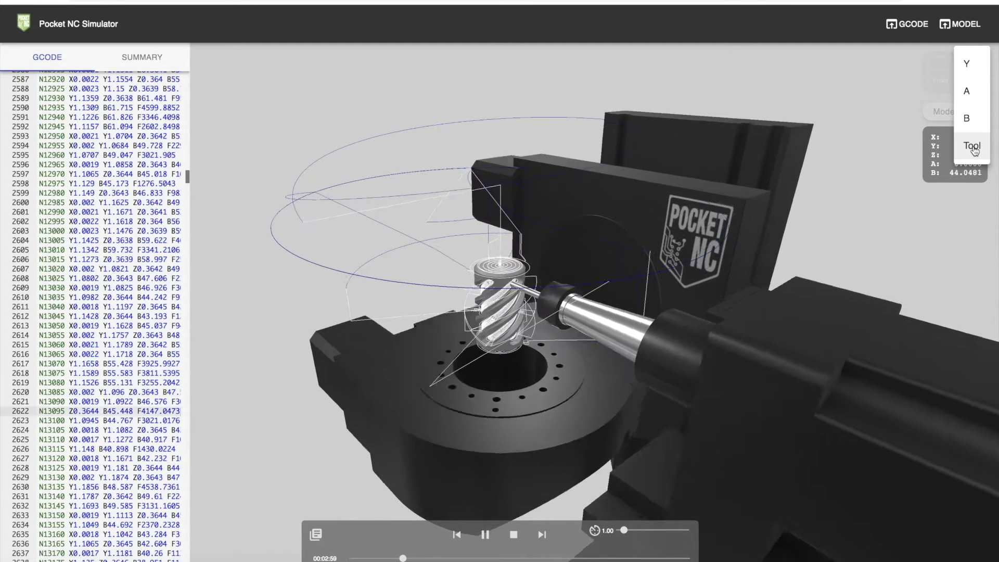
pyautogui.click(972, 146)
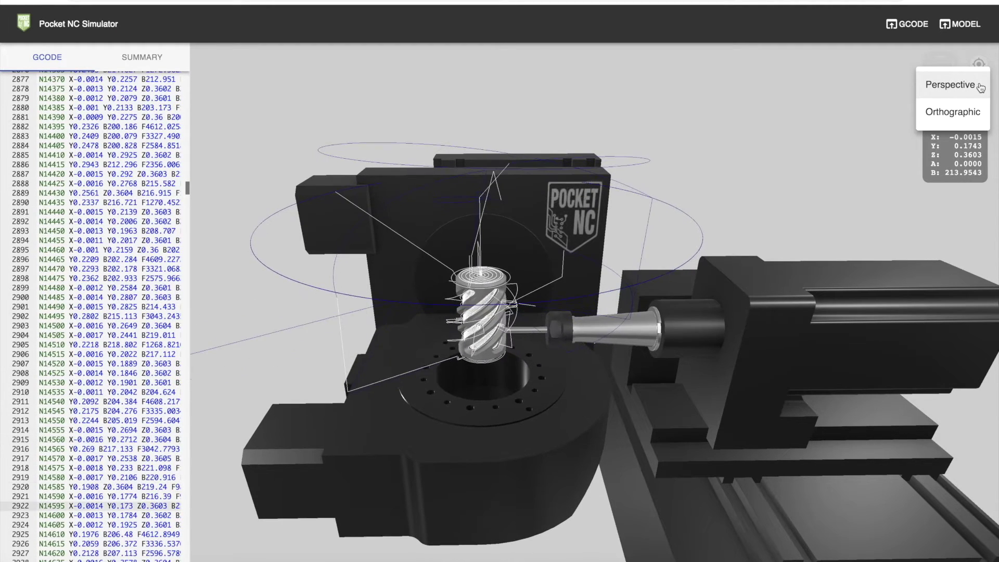
# Show the spiral part in orthographic projection from directly above, zoomed in close
pyautogui.click(953, 112)
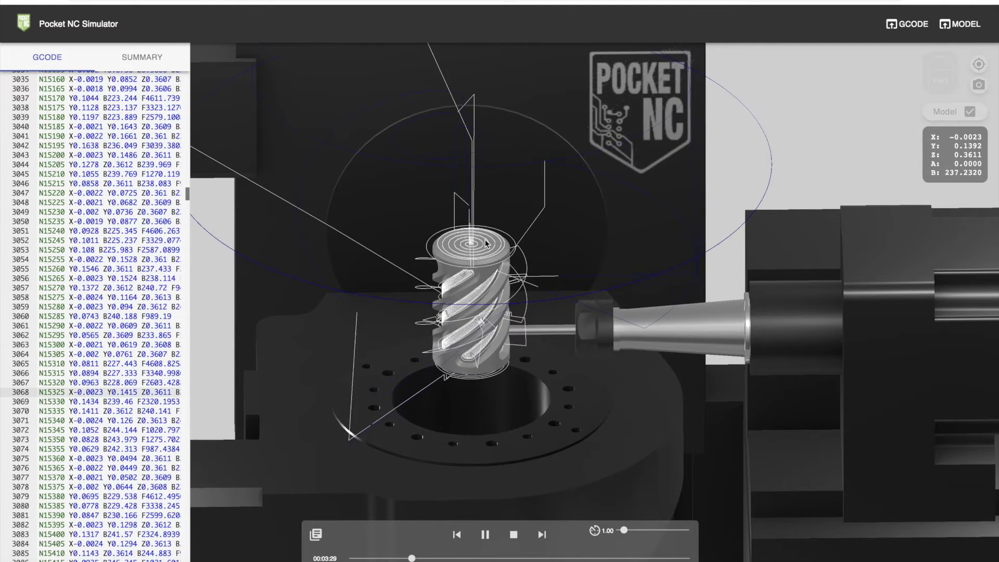
pyautogui.moveTo(485, 239); pyautogui.dragTo(479, 386)
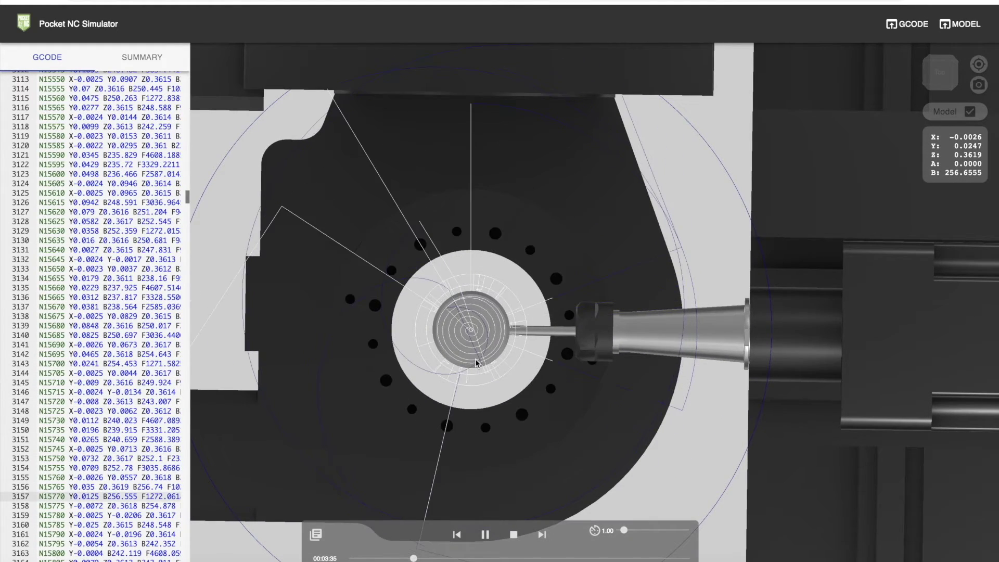
pyautogui.scroll(4, 475, 358)
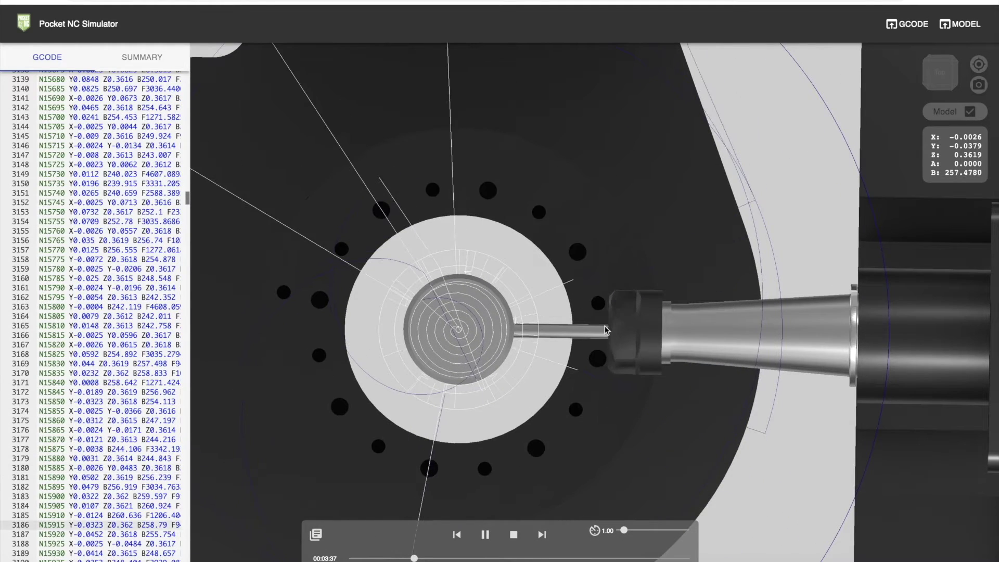
# Toggle to perspective and back to orthographic, then orbit from the top-down view to a side view
pyautogui.moveTo(979, 86)
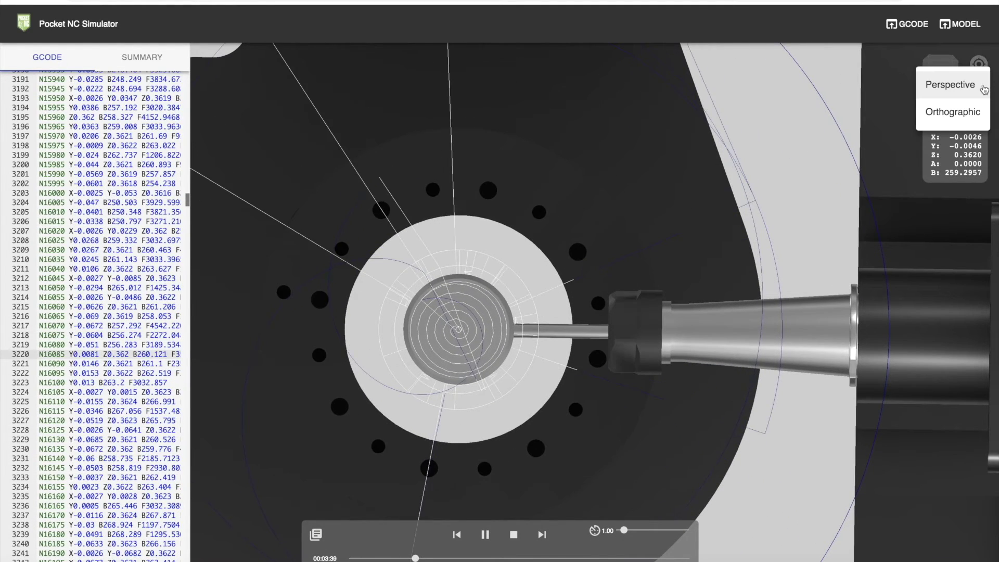
pyautogui.click(964, 88)
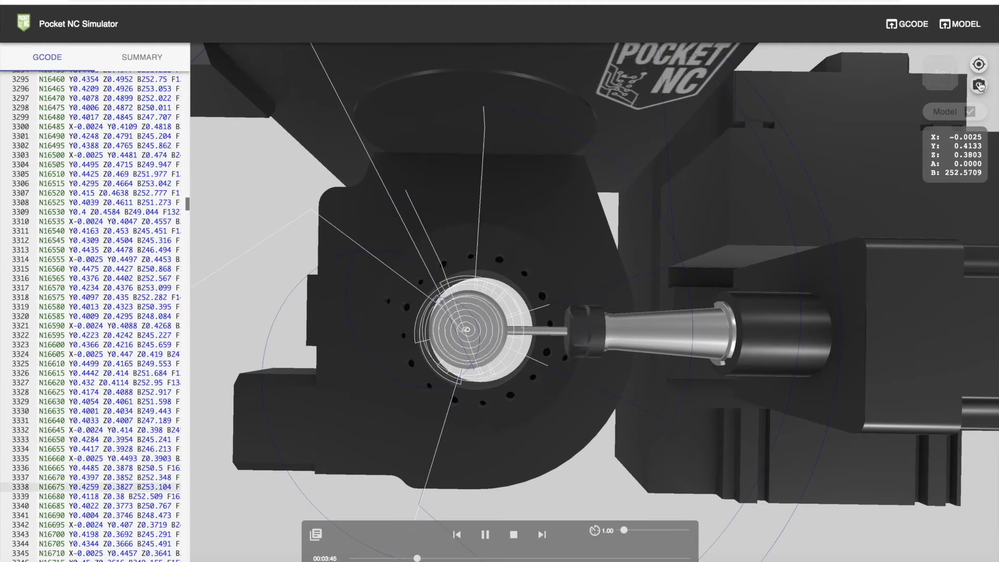
pyautogui.moveTo(978, 85)
pyautogui.click(971, 119)
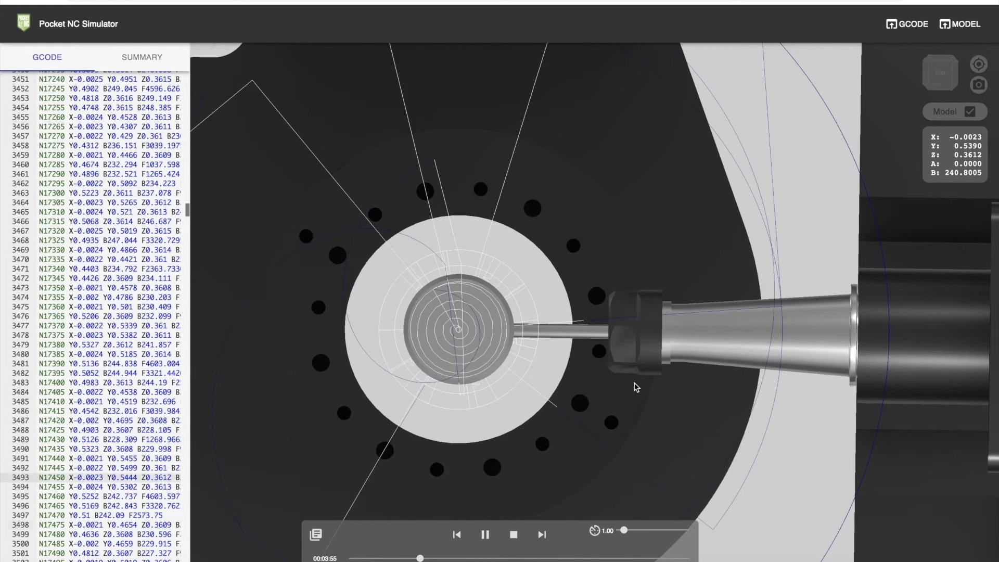
pyautogui.moveTo(635, 383); pyautogui.dragTo(644, 245)
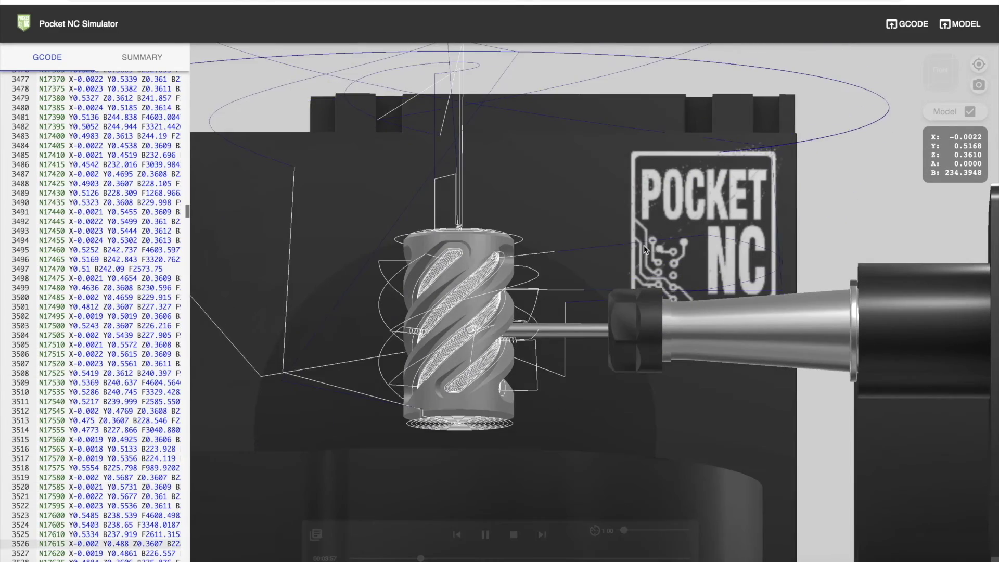